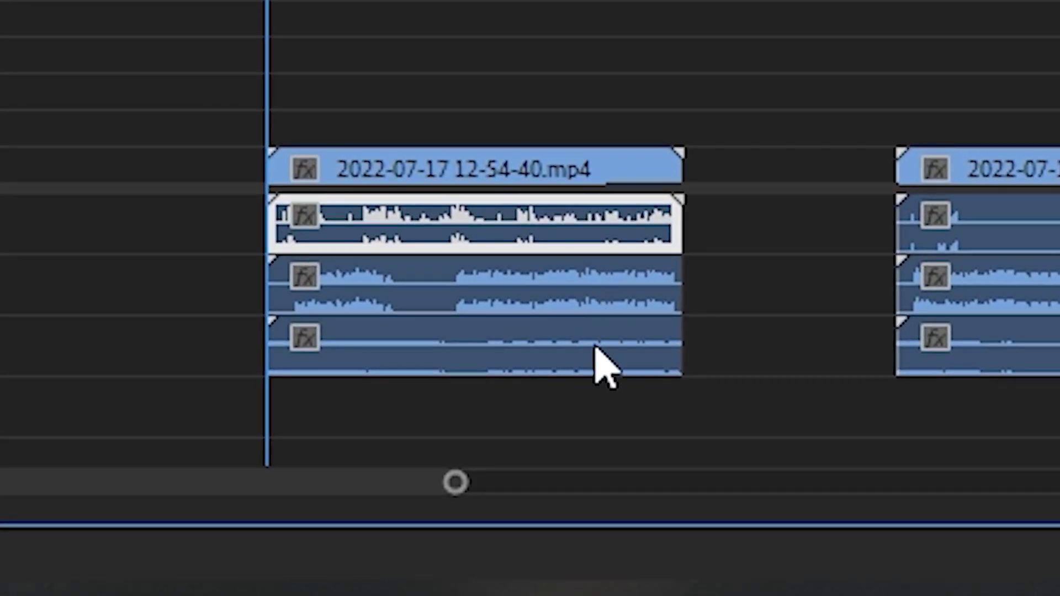
Select and deselect the first clip's A2, A3 and other parts, then play the timeline from about 2:44
left_click(573, 357)
left_click(597, 302)
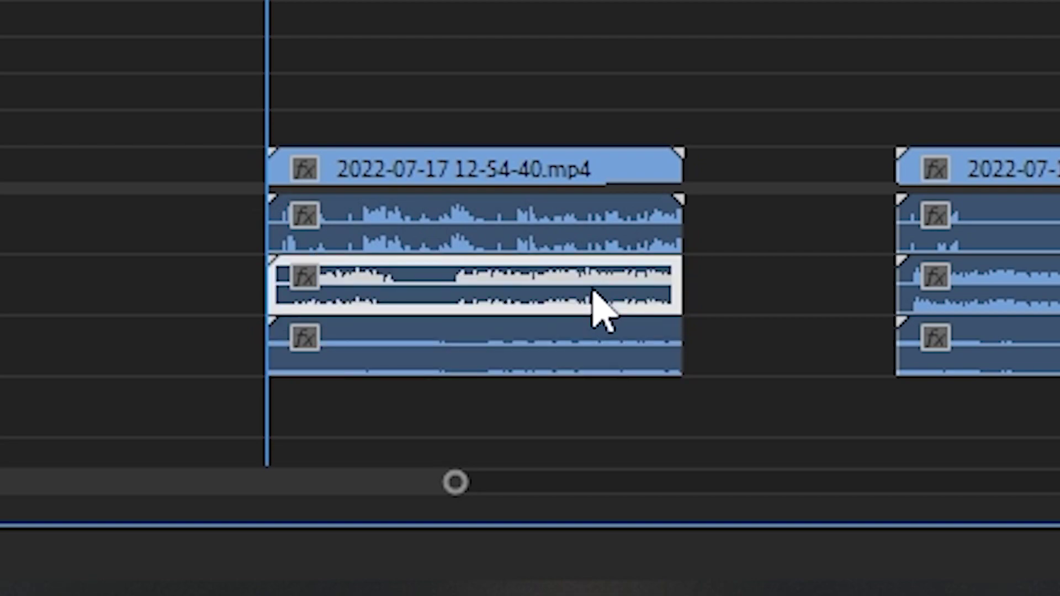
left_click_drag(614, 1, 591, 320)
key("ctrl+shift+a")
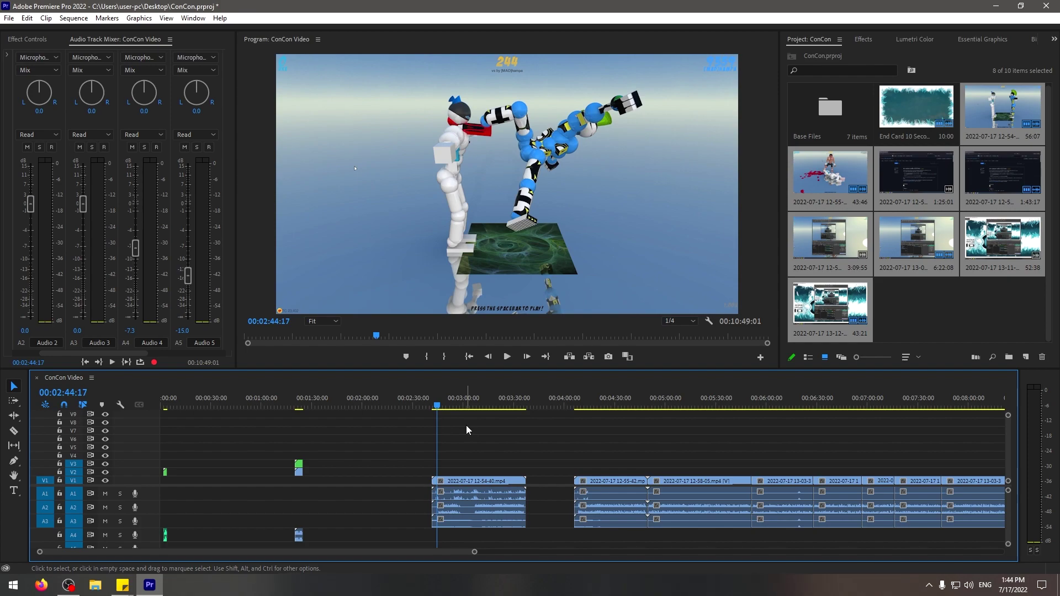
key("space")
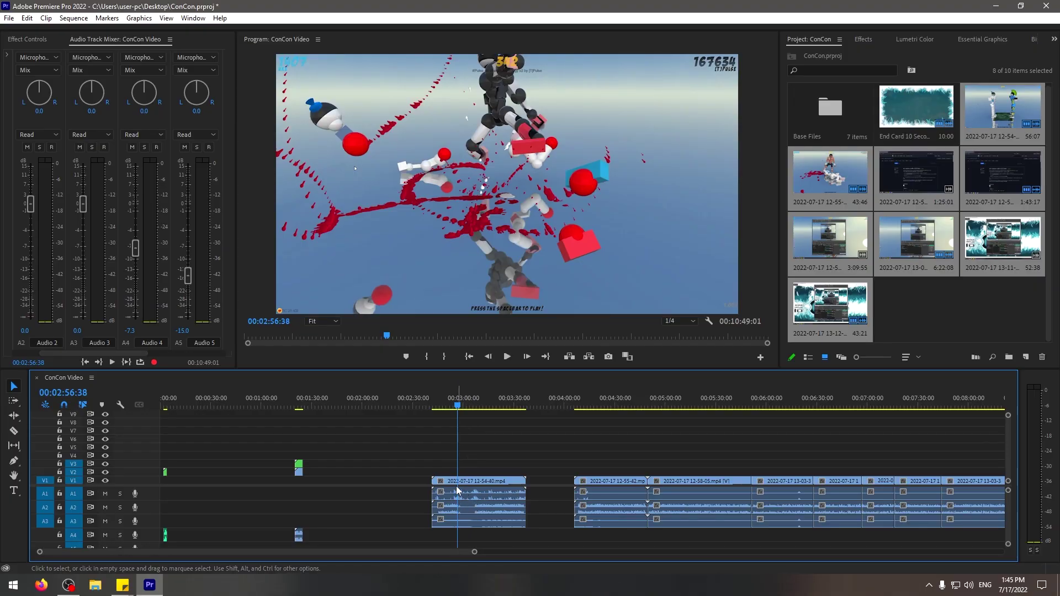
Stop playback, move the playhead back, select the first clip's A1, A2 and A3 tracks, and replay
left_click(452, 400)
left_click(480, 495)
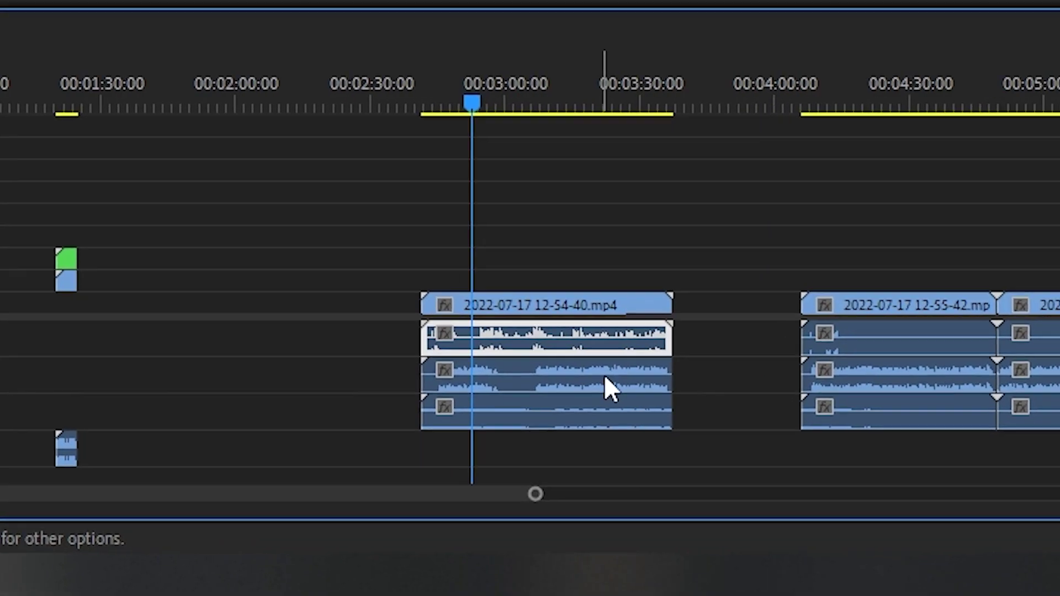
left_click(606, 380)
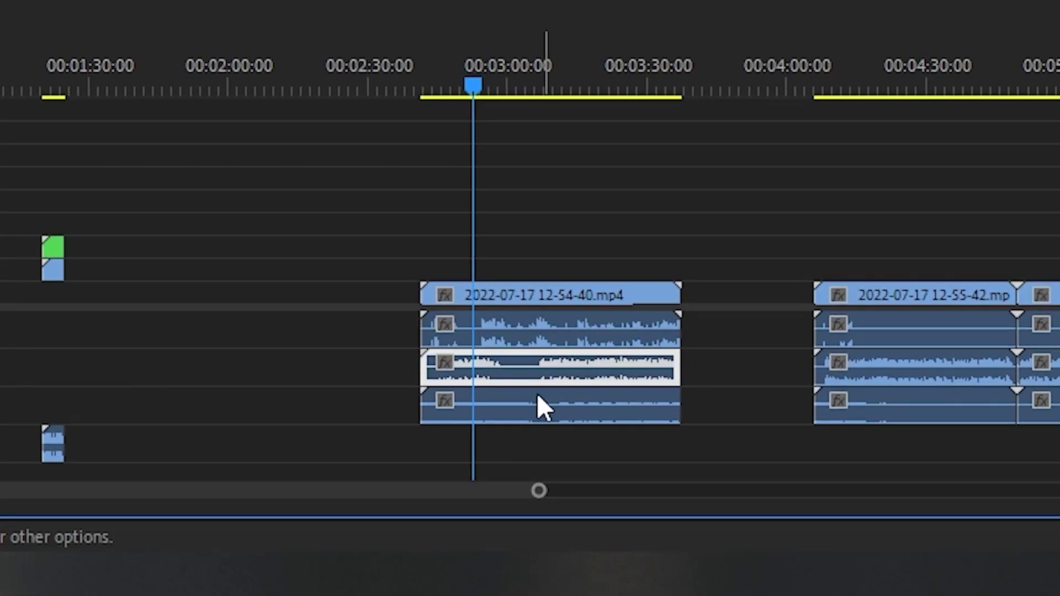
left_click(594, 415)
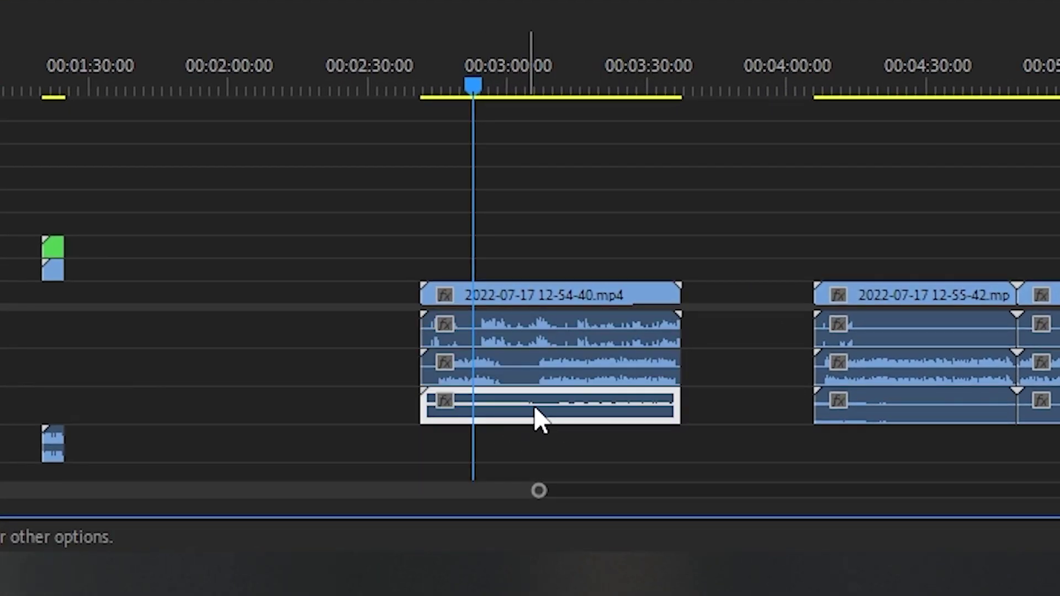
key("space")
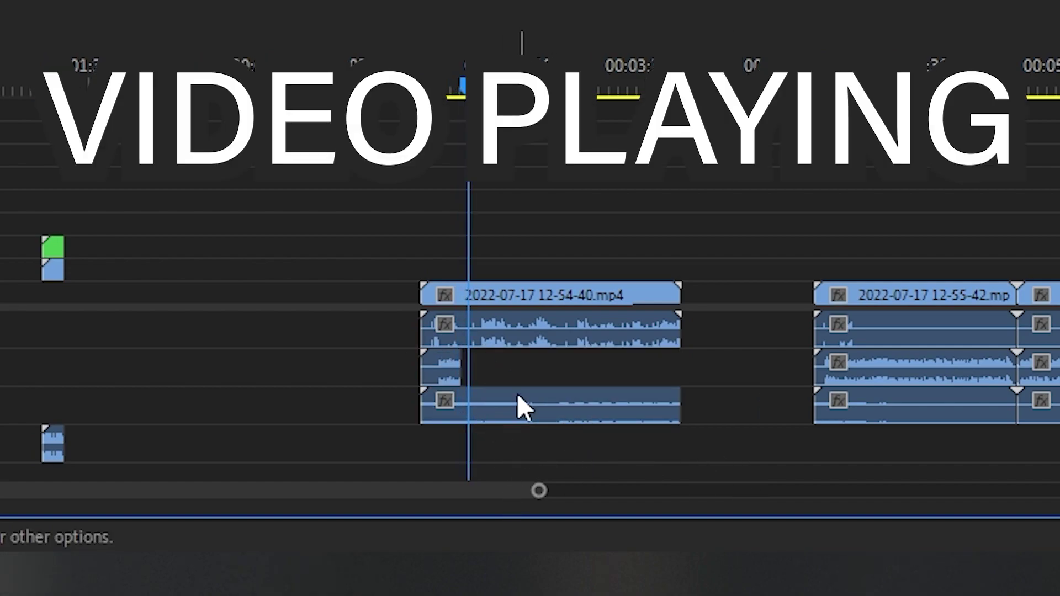
Razor-cut the A3 audio track at the playhead and delete its right-hand piece
key("c")
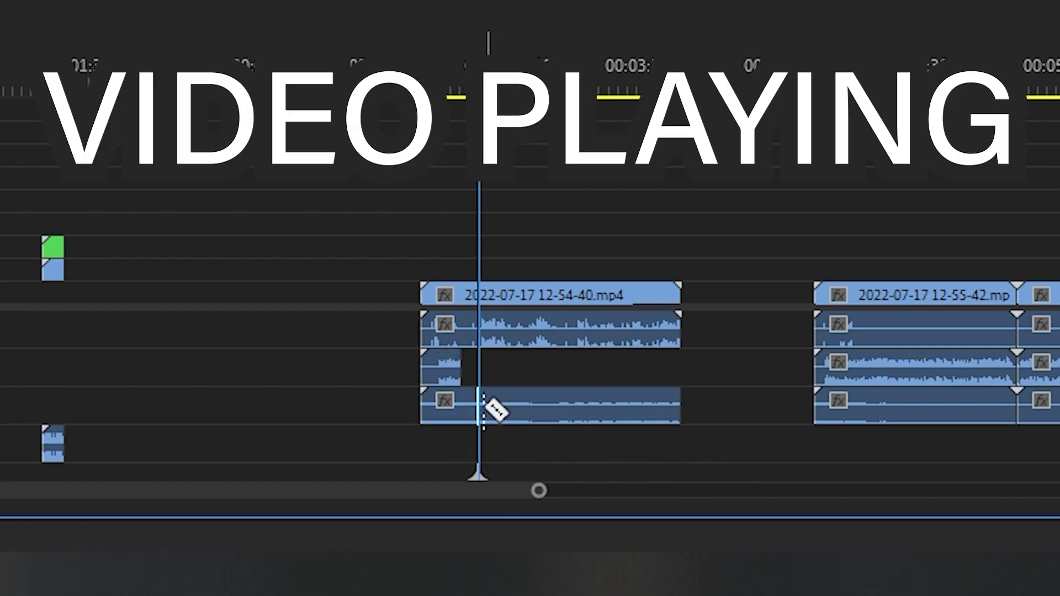
left_click(486, 407)
key("v")
left_click(582, 412)
key("Delete")
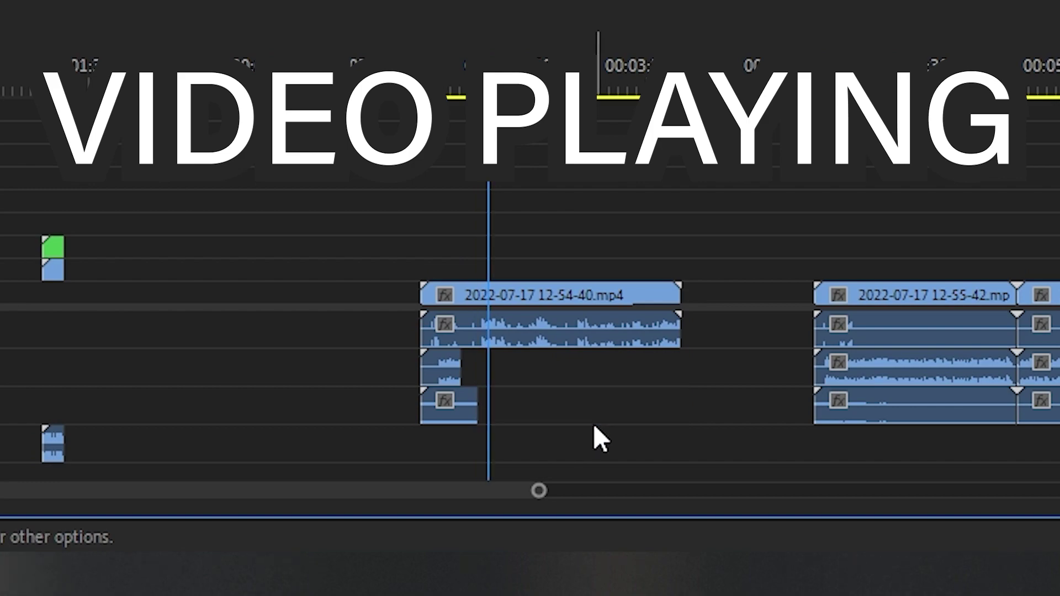
Razor-cut the A1 audio track at the playhead and delete its right-hand piece
key("c")
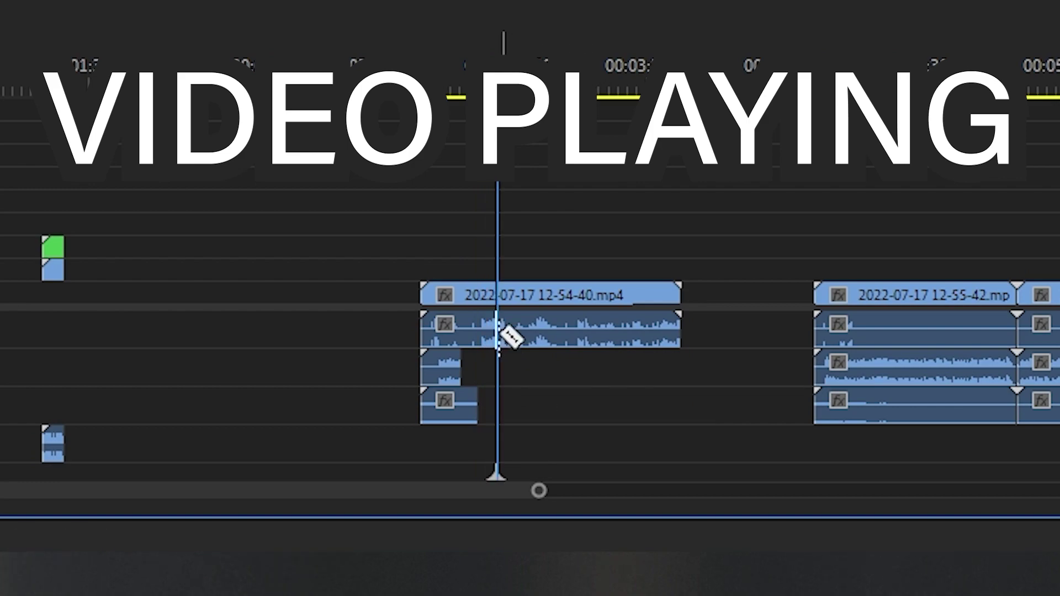
left_click(496, 331)
key("v")
left_click(524, 342)
key("Delete")
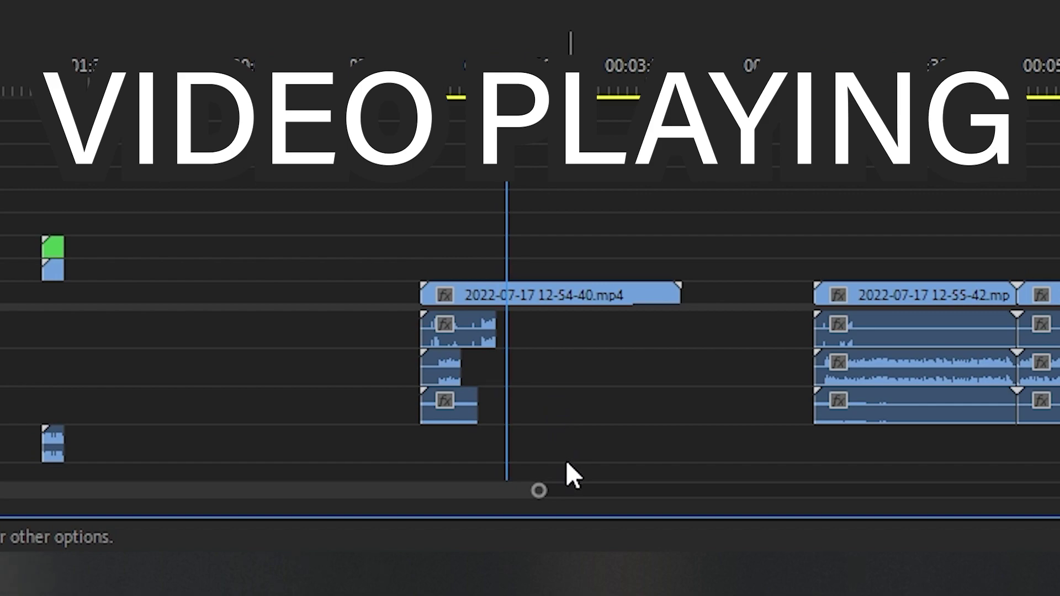
Drag-trim the audio ends so the A2 and A3 tracks stop at different points
left_click_drag(495, 331, 580, 361)
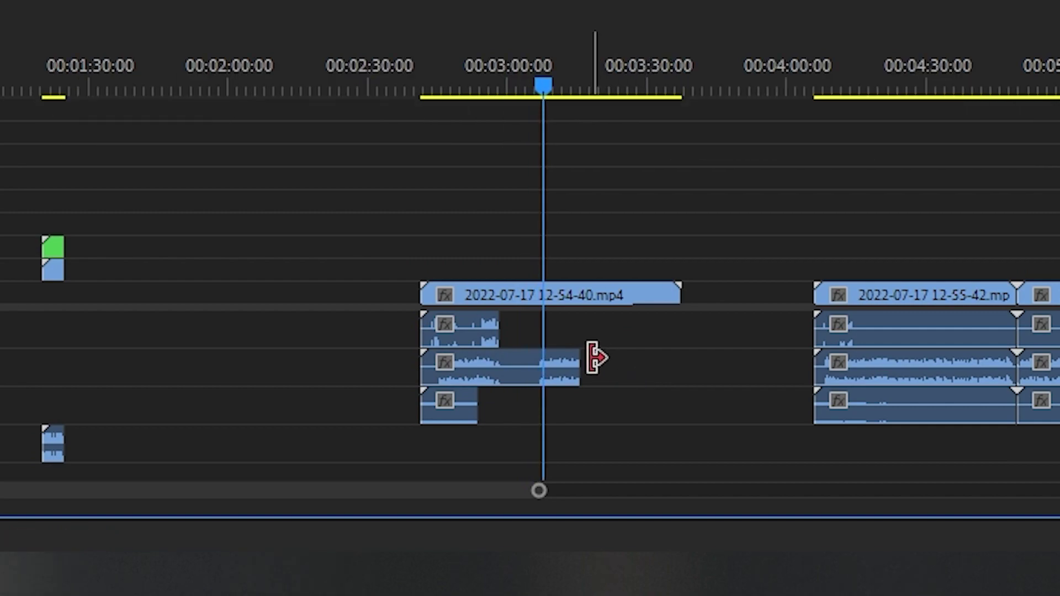
left_click_drag(580, 361, 747, 415)
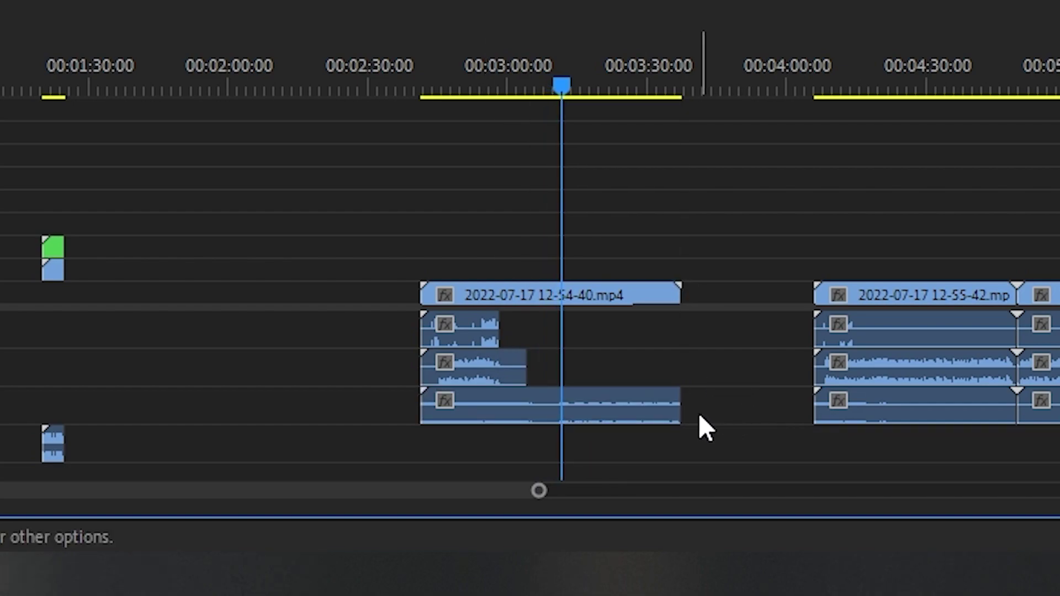
left_click_drag(682, 395, 542, 395)
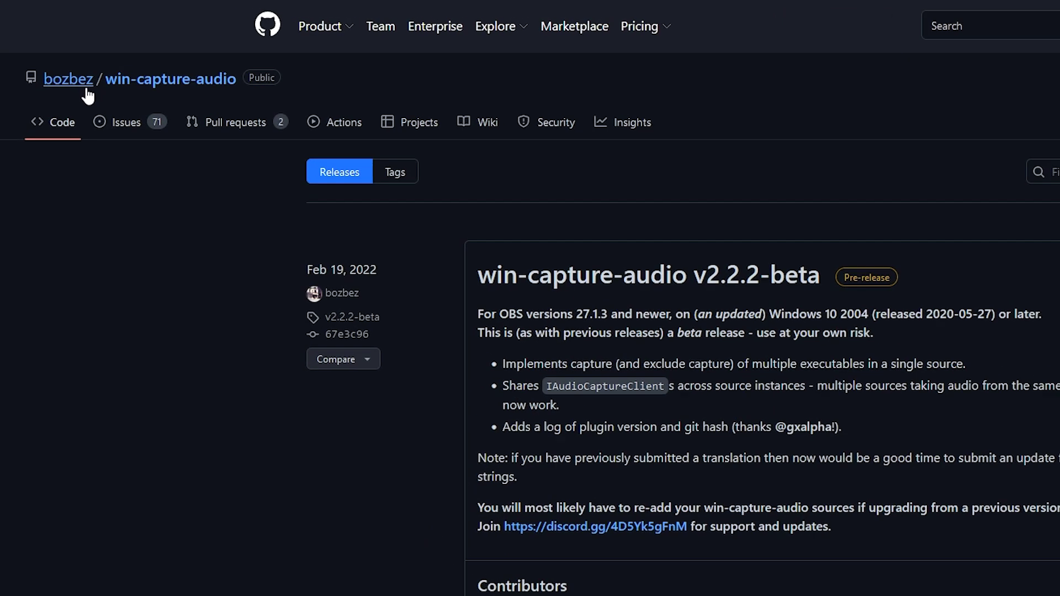
Go to the bozbez/win-capture-audio Releases page showing the v2.2.2-beta pre-release
mouse_move(67, 73)
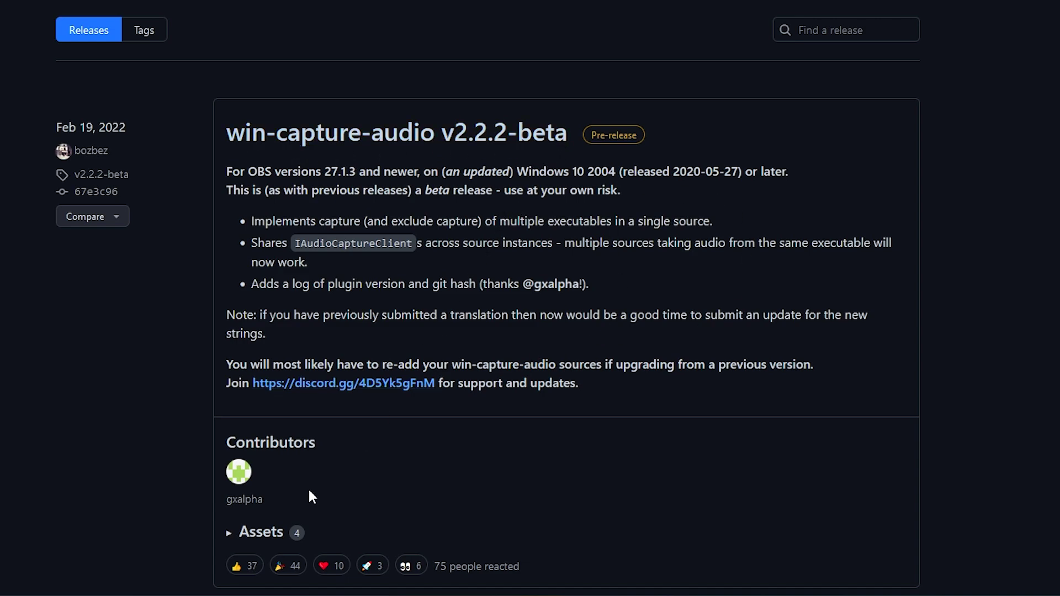
Expand the v2.2.2-beta release's Assets list and scroll down to the downloads
left_click(256, 537)
scroll(274, 499, "down", 4)
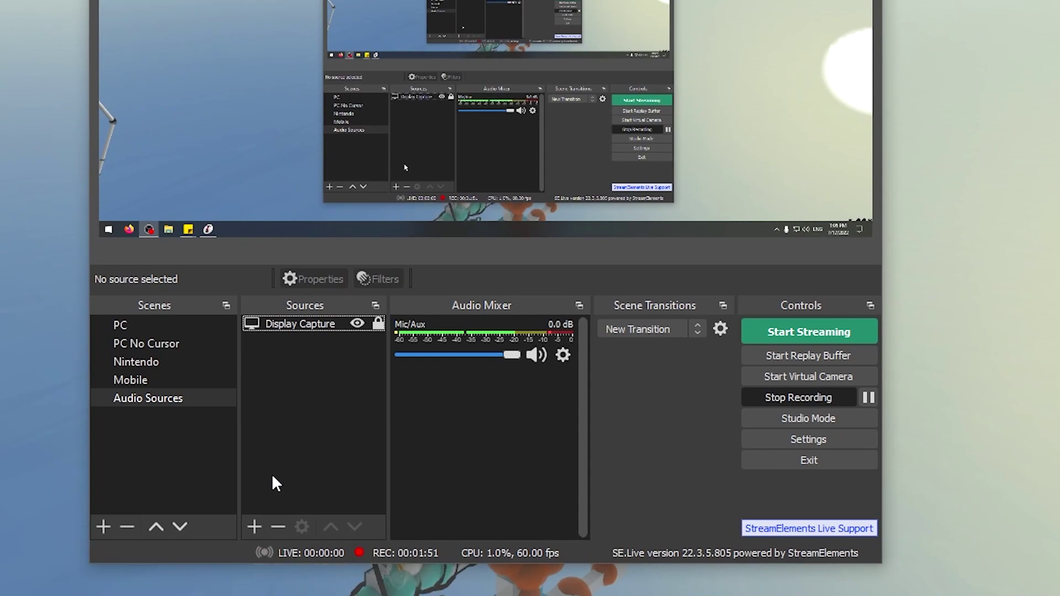
Create a new Application Audio Output Capture source called 'Discord'
left_click(263, 519)
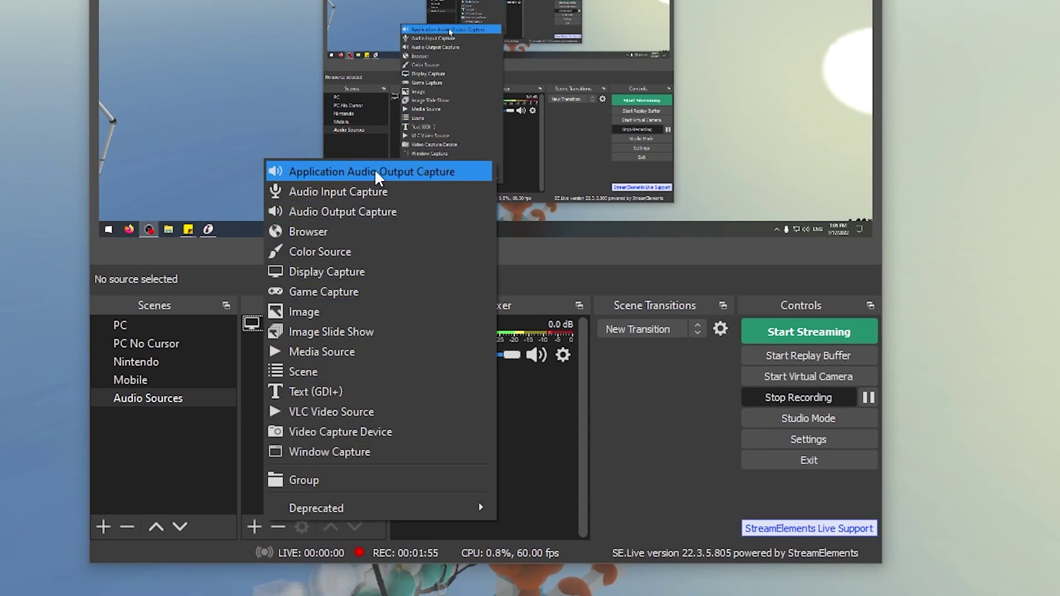
left_click(415, 171)
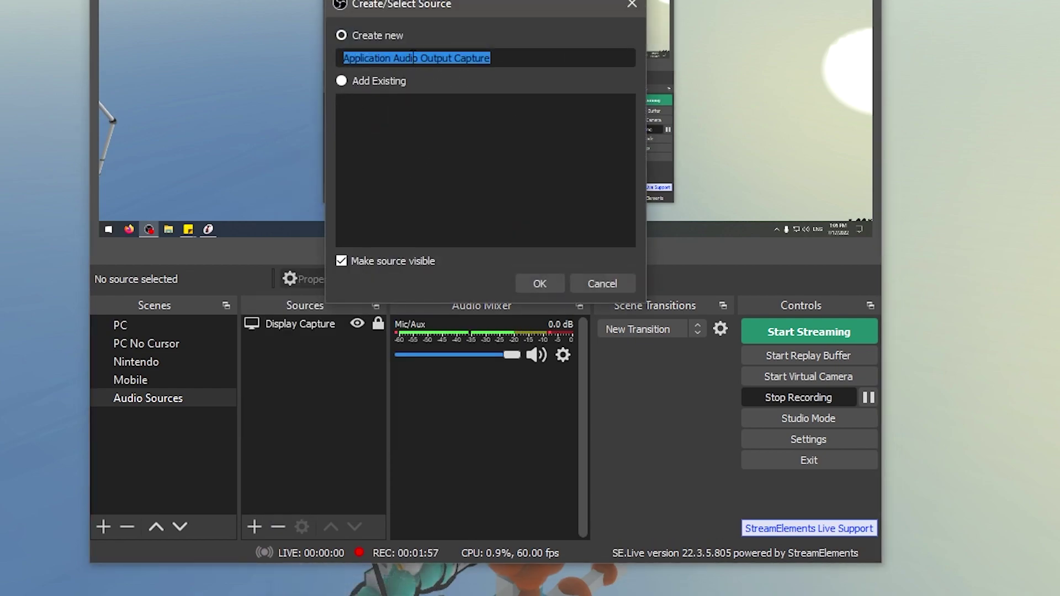
type("Discord")
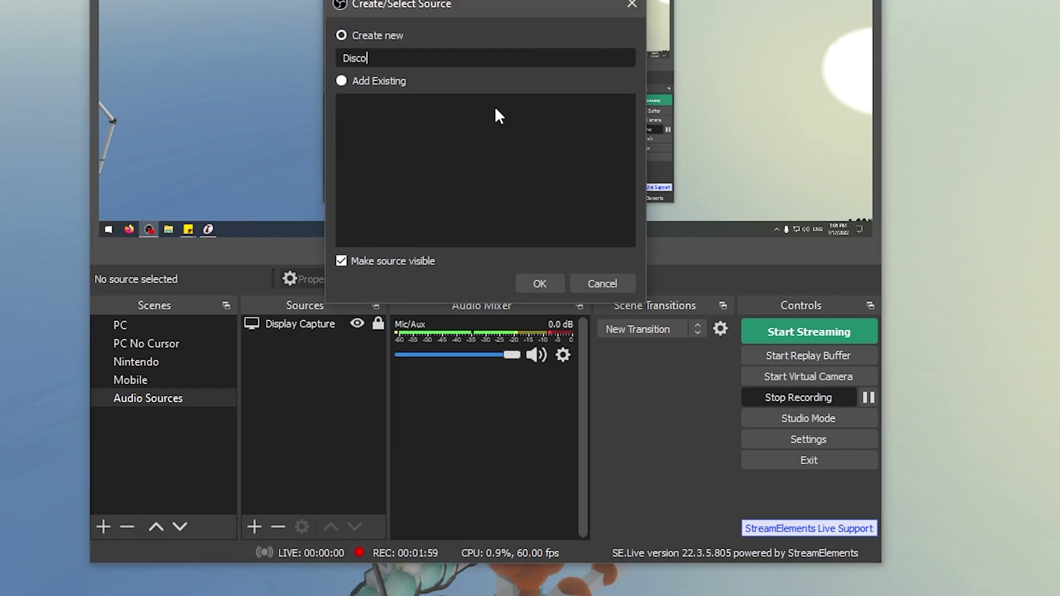
left_click(524, 288)
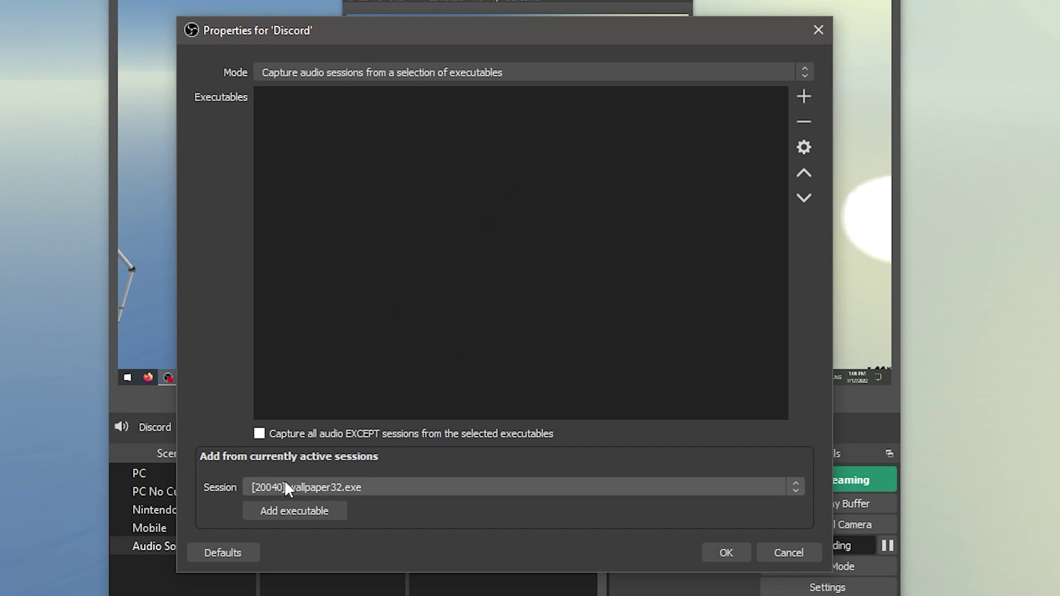
Choose the Discord.exe session, add it as the captured executable, and confirm the properties
left_click(329, 486)
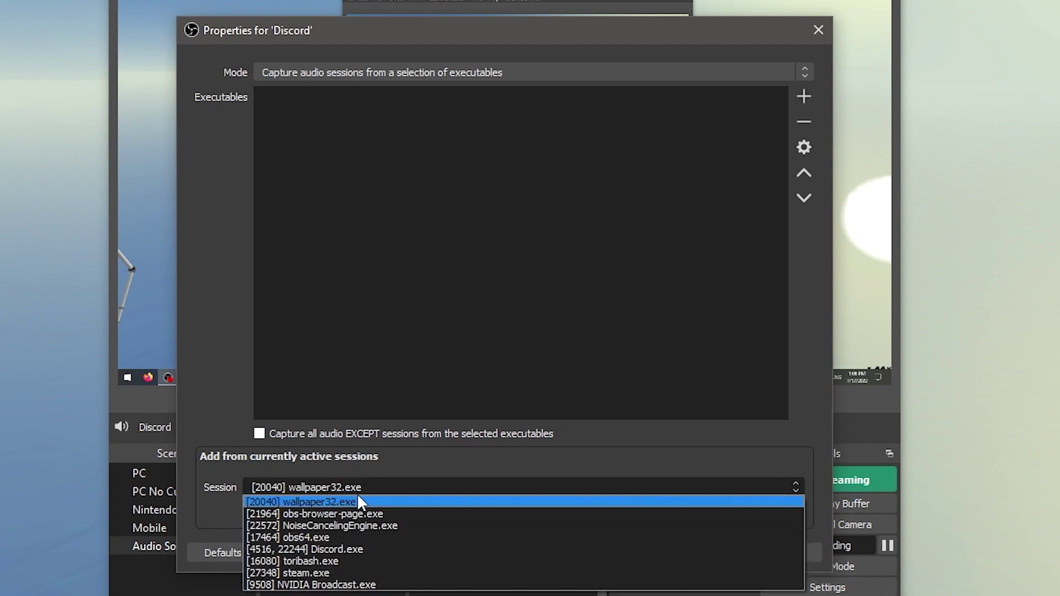
left_click(350, 551)
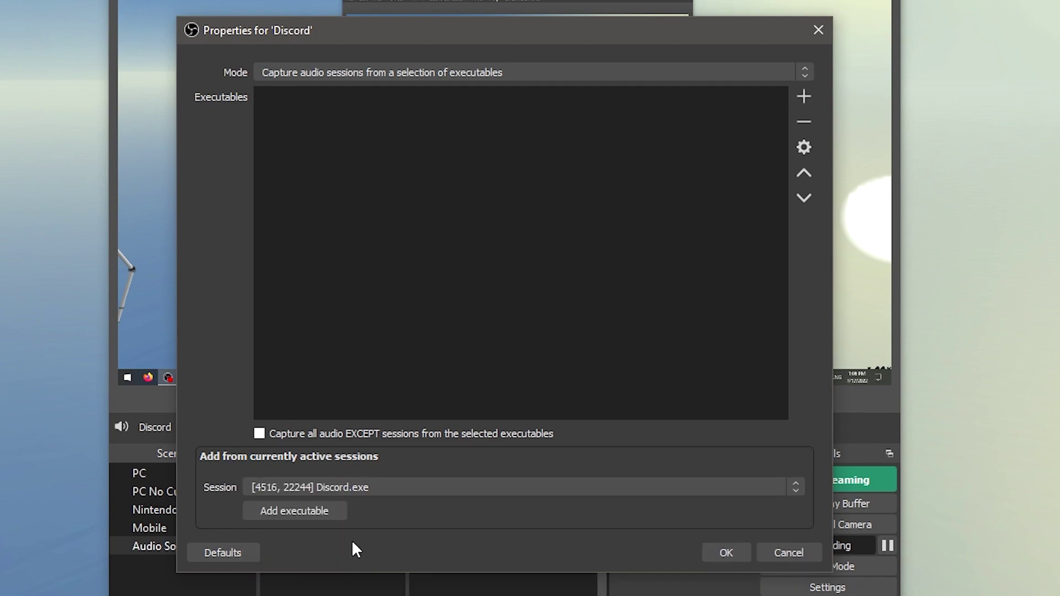
left_click(320, 512)
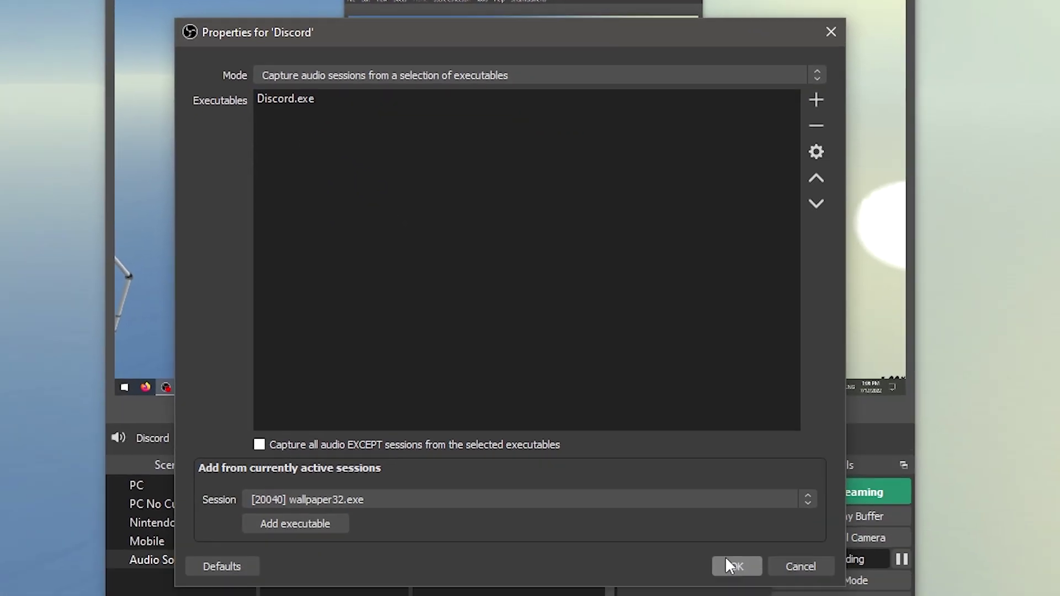
left_click(729, 565)
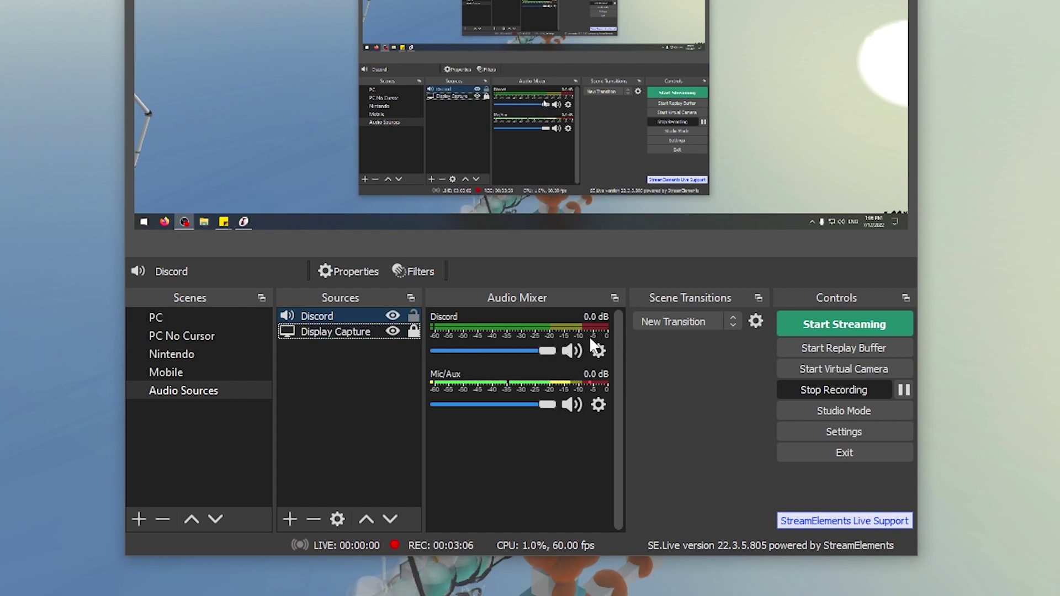
left_click(290, 519)
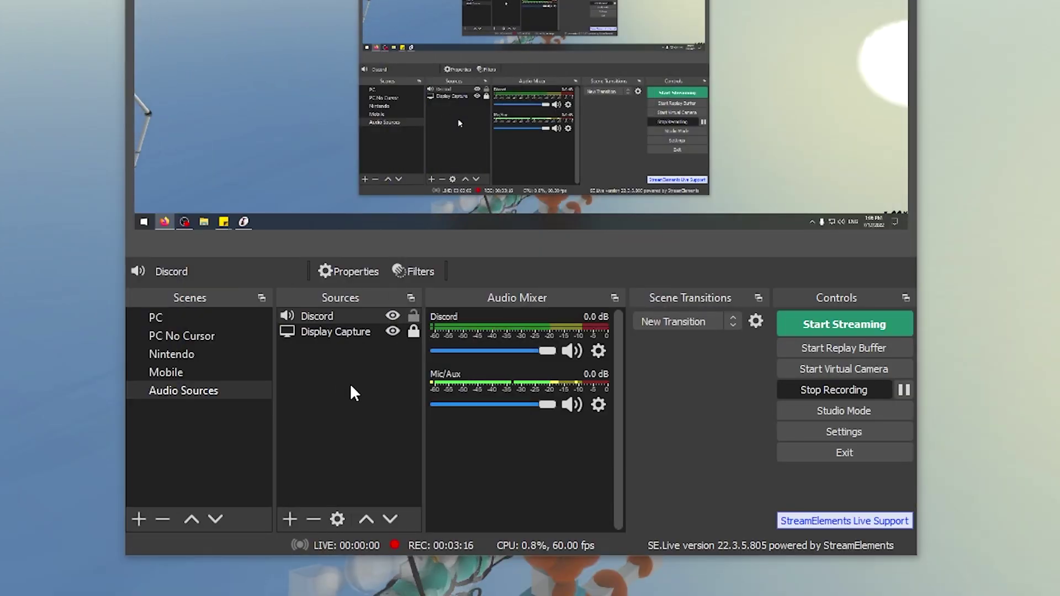
left_click(319, 399)
Create a new Application Audio Output Capture source named 'Game'
left_click(289, 518)
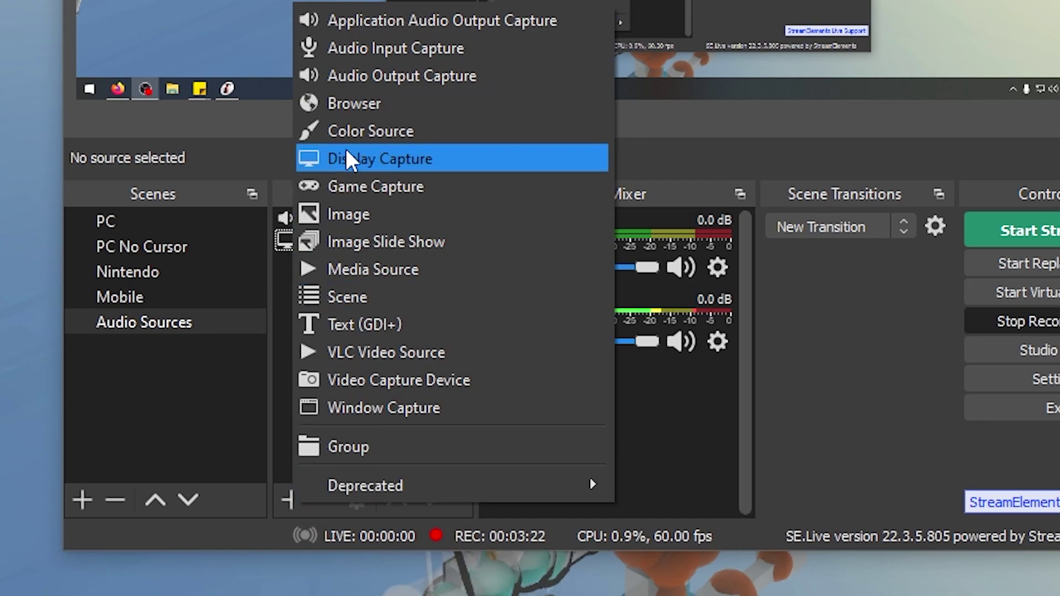
left_click(483, 15)
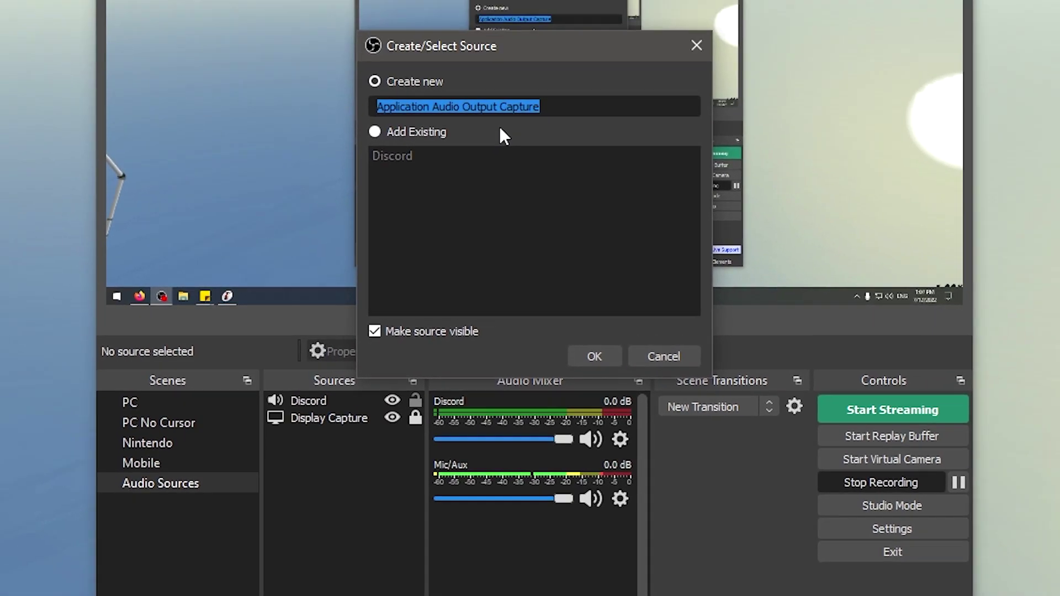
type("Game")
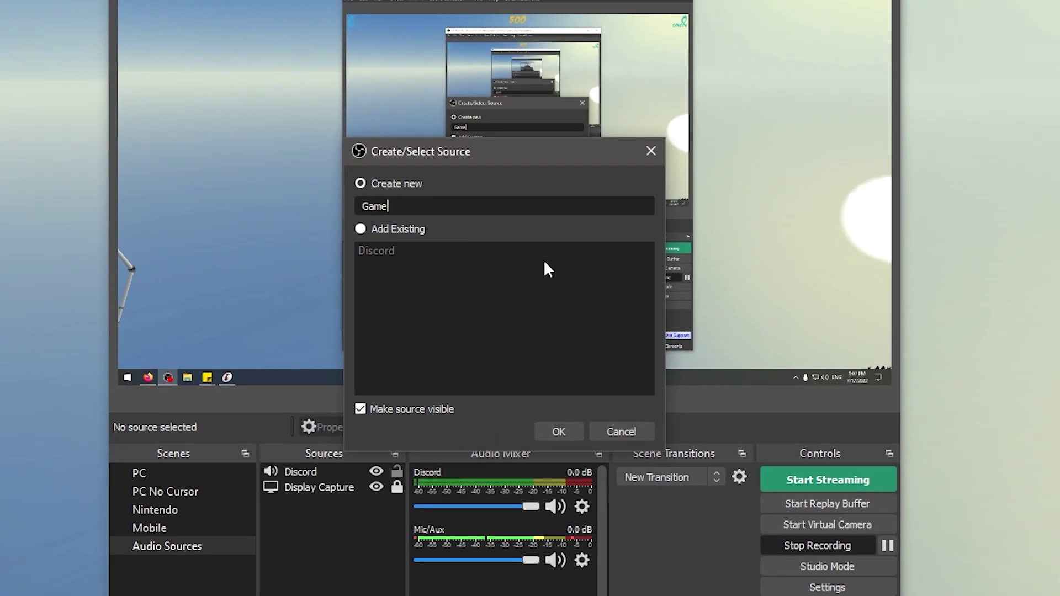
left_click(572, 433)
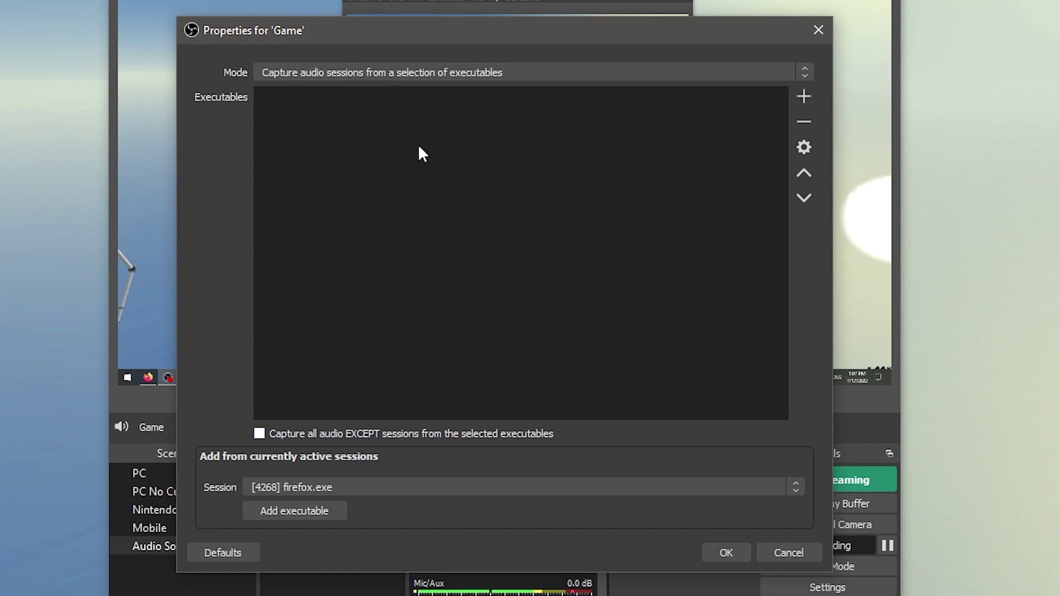
Set Game to capture all audio except firefox.exe and Discord.exe
left_click(260, 434)
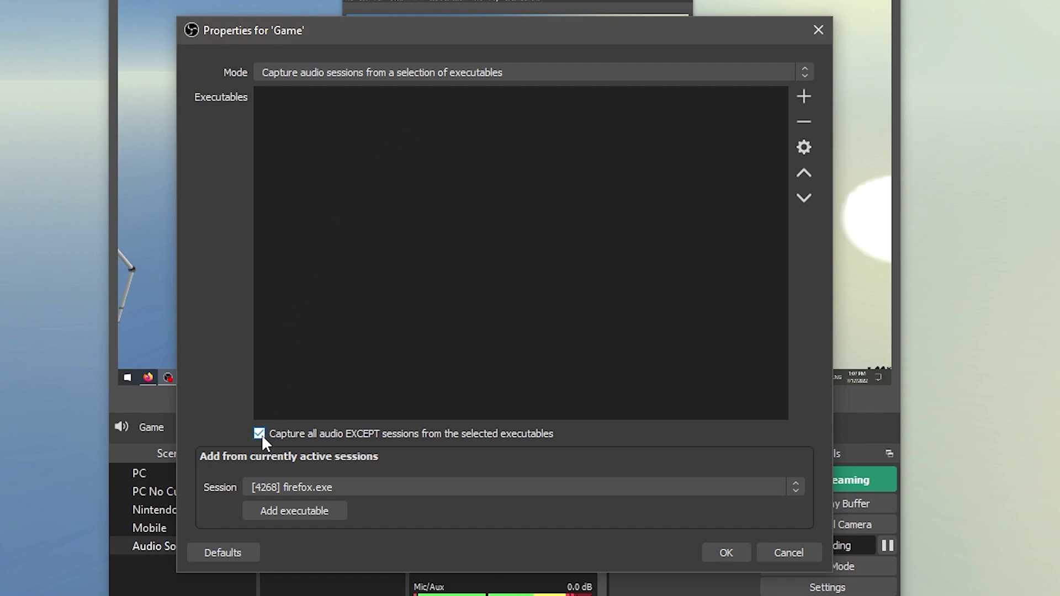
left_click(314, 510)
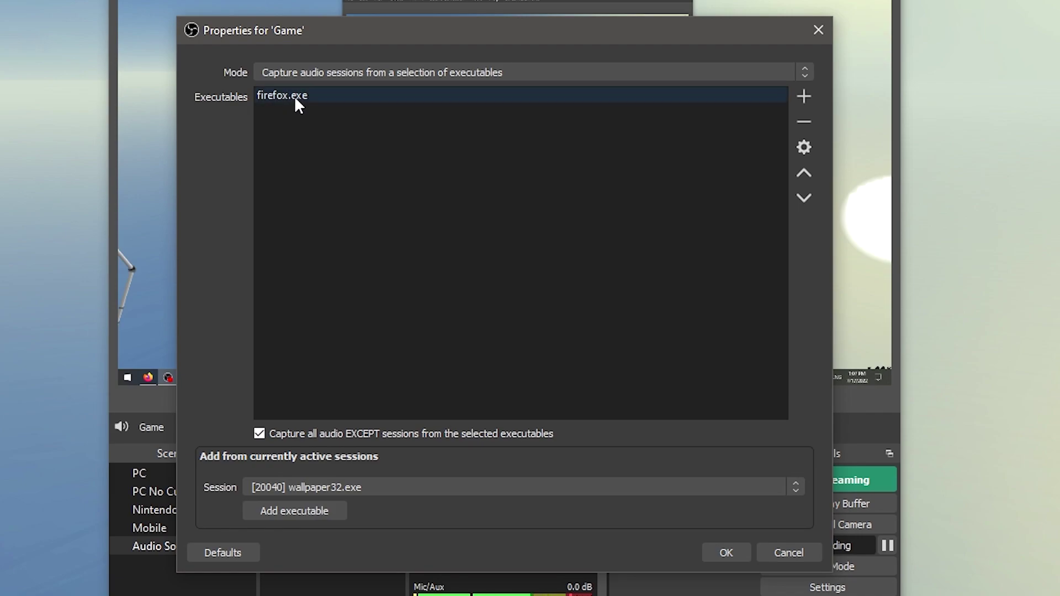
left_click(345, 488)
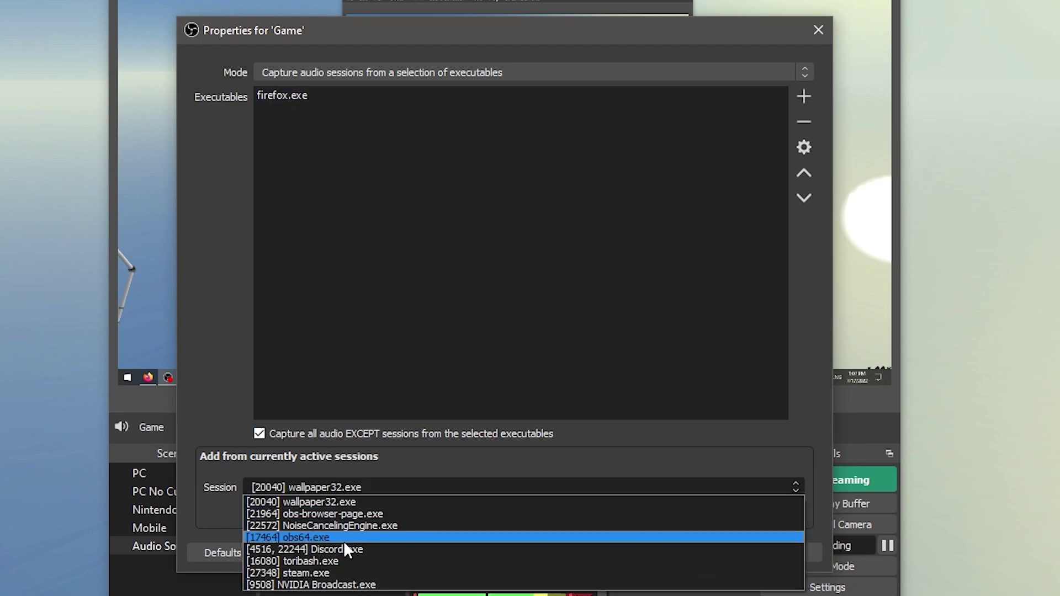
left_click(339, 549)
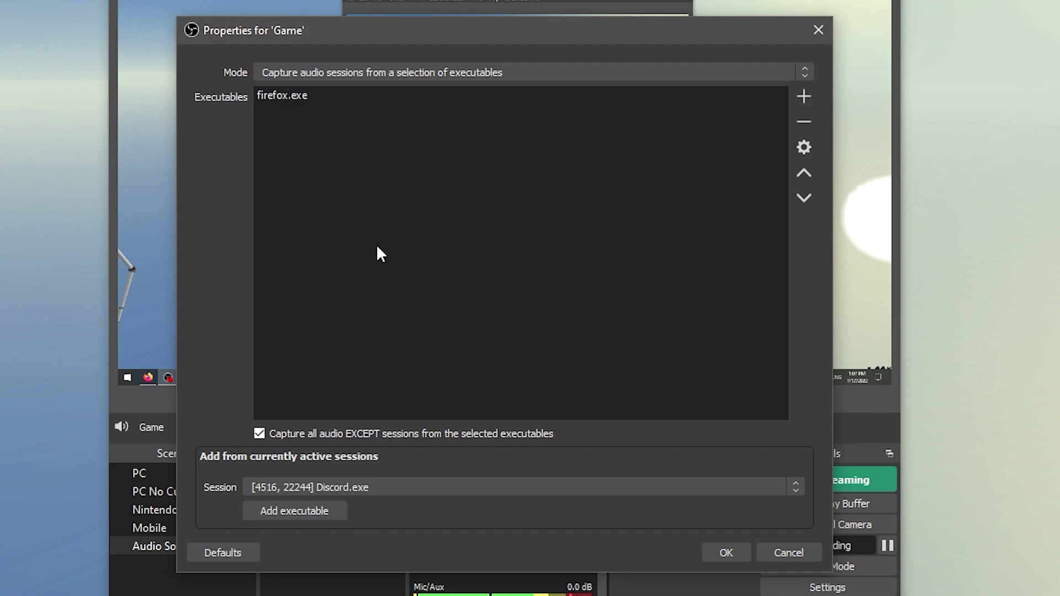
left_click(326, 513)
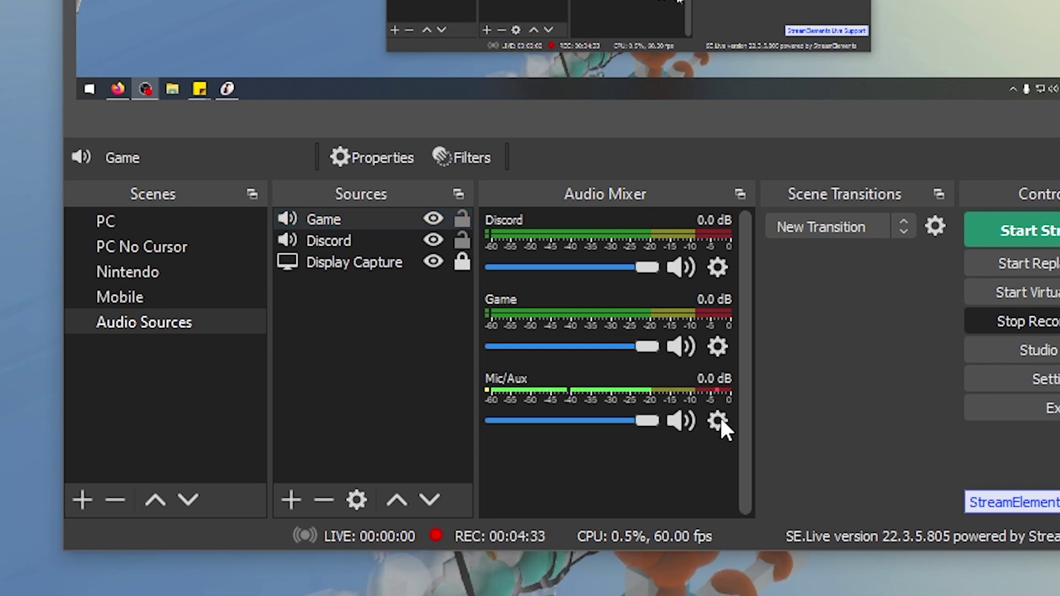
Open the Audio Mixer's options menu now that the Game channel is listed
left_click(716, 420)
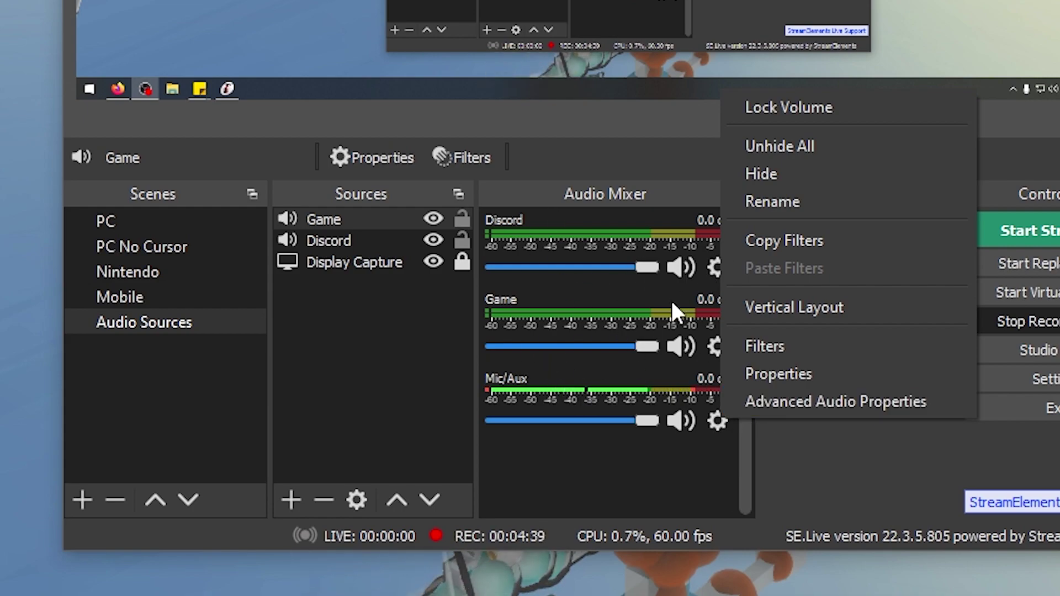
In Advanced Audio Properties, untick Discord's extra tracks so it outputs to track 3 only
left_click(852, 399)
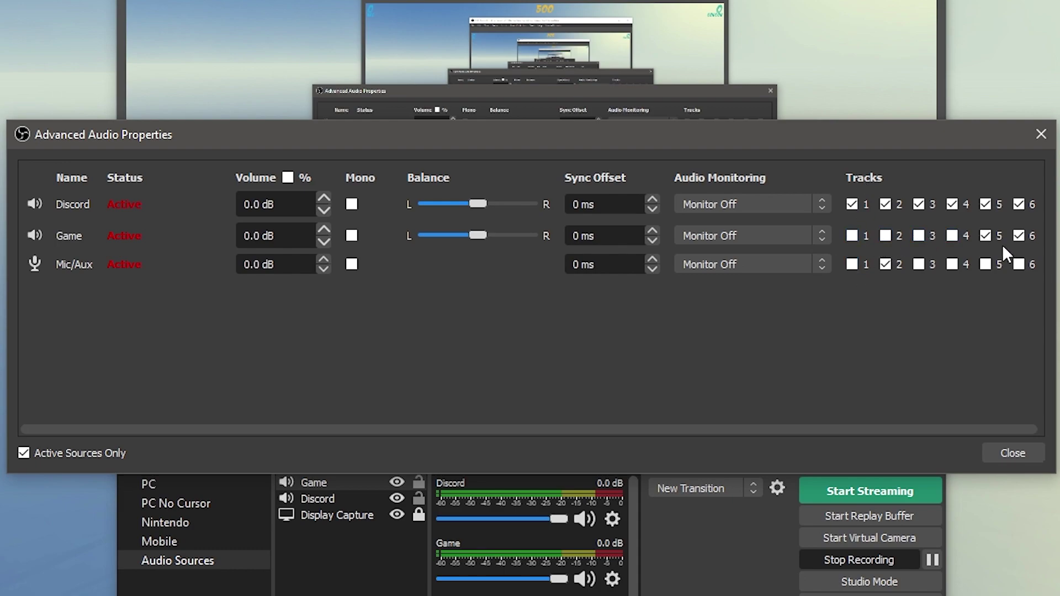
left_click(961, 204)
left_click(919, 203)
left_click(886, 202)
Close Advanced Audio Properties and review the Recording tab under Settings > Output
left_click(1013, 456)
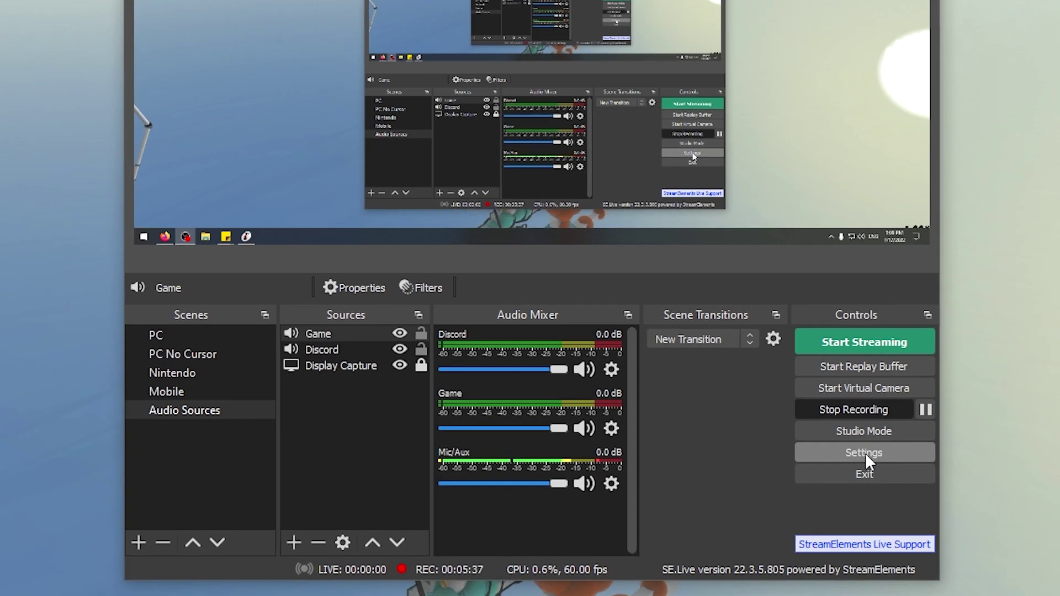
left_click(870, 444)
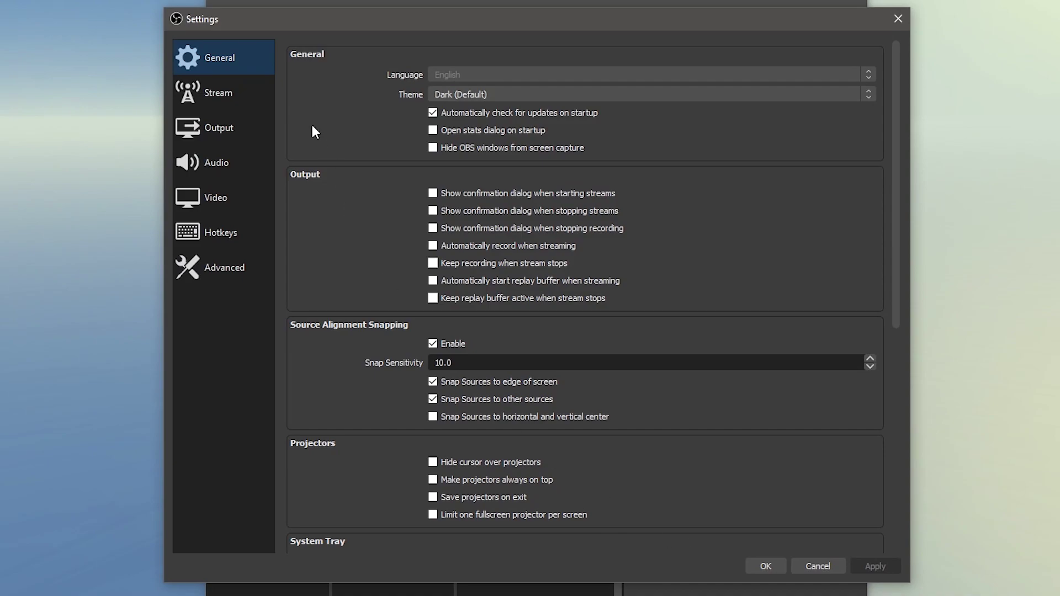
left_click(230, 126)
left_click(351, 82)
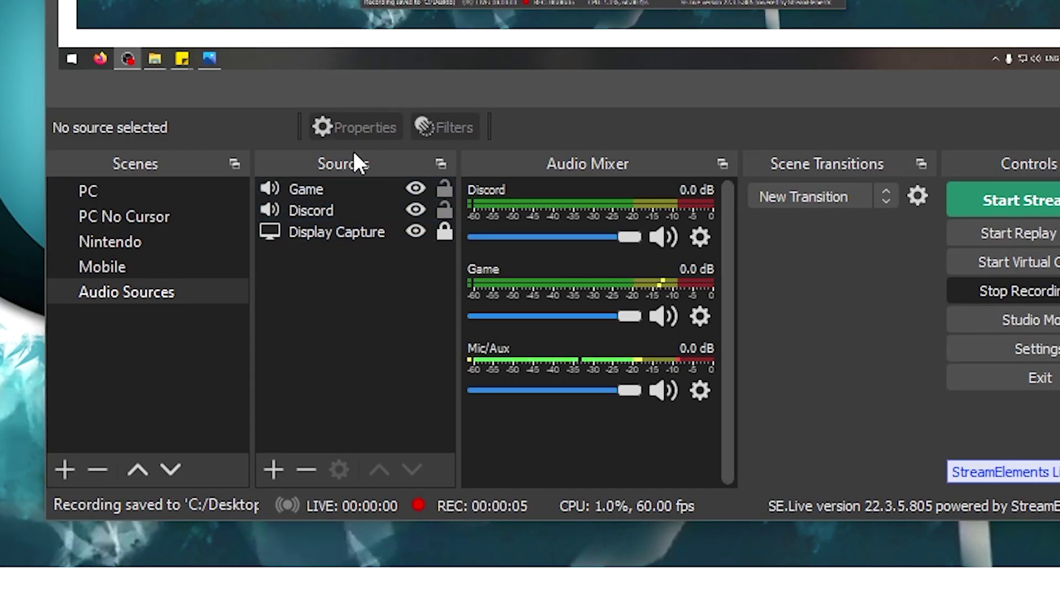
In the PC scene, add the existing 'Audio Sources' scene as a source
left_click(138, 190)
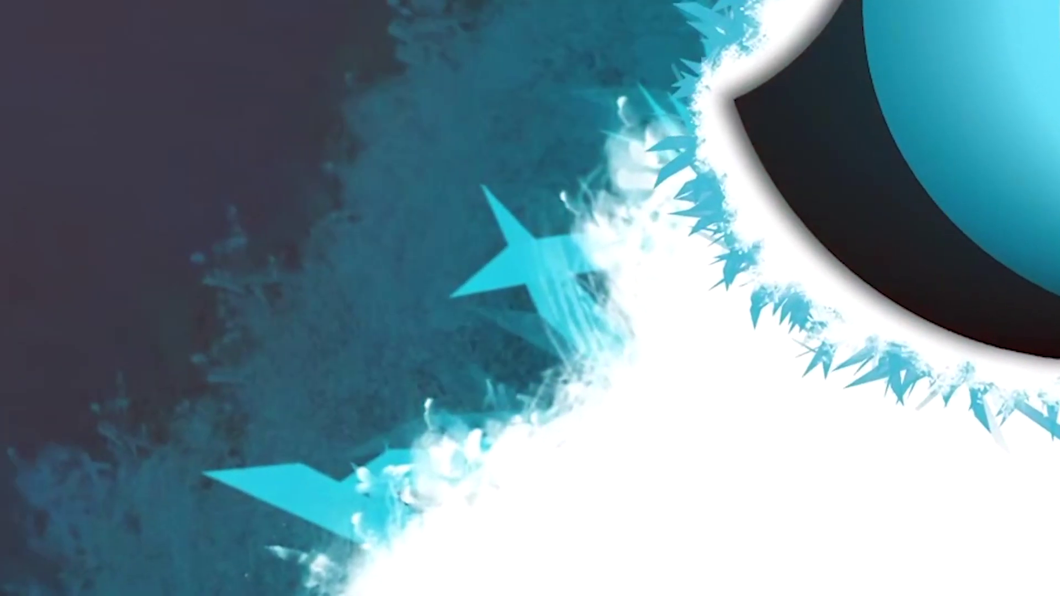
right_click(337, 372)
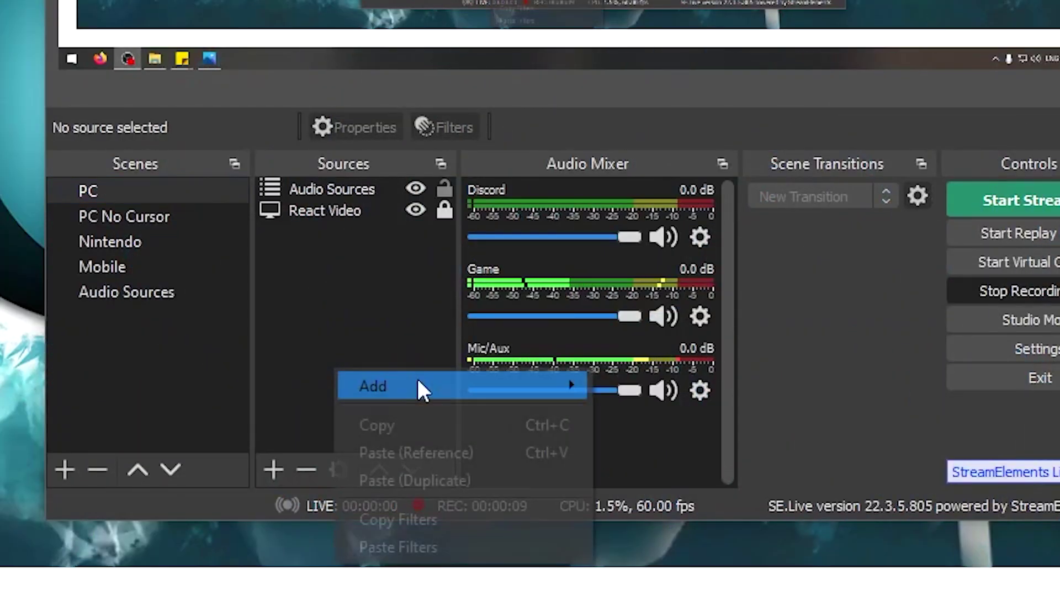
mouse_move(410, 387)
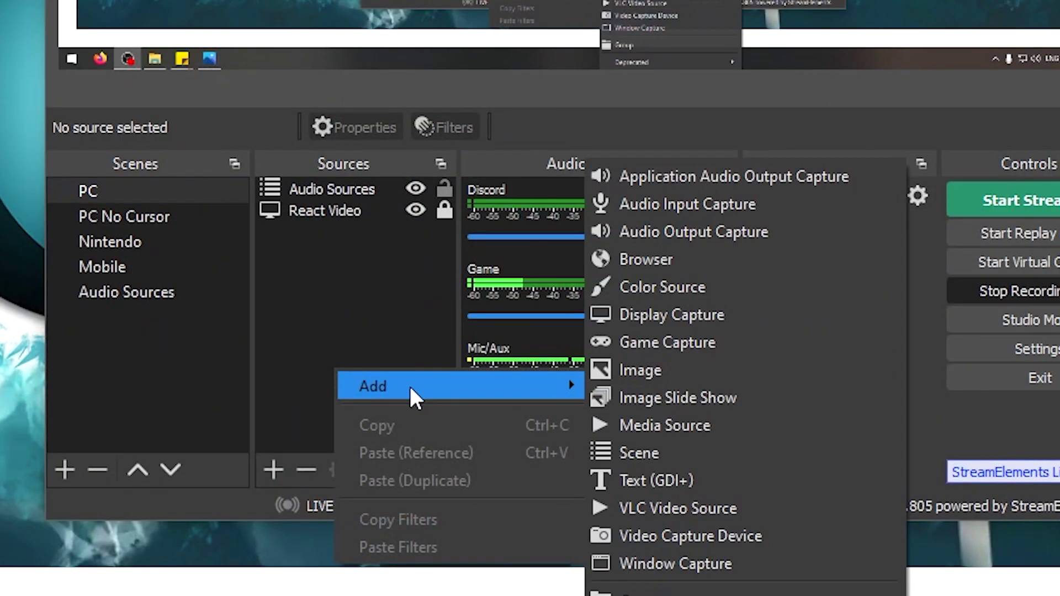
left_click(657, 450)
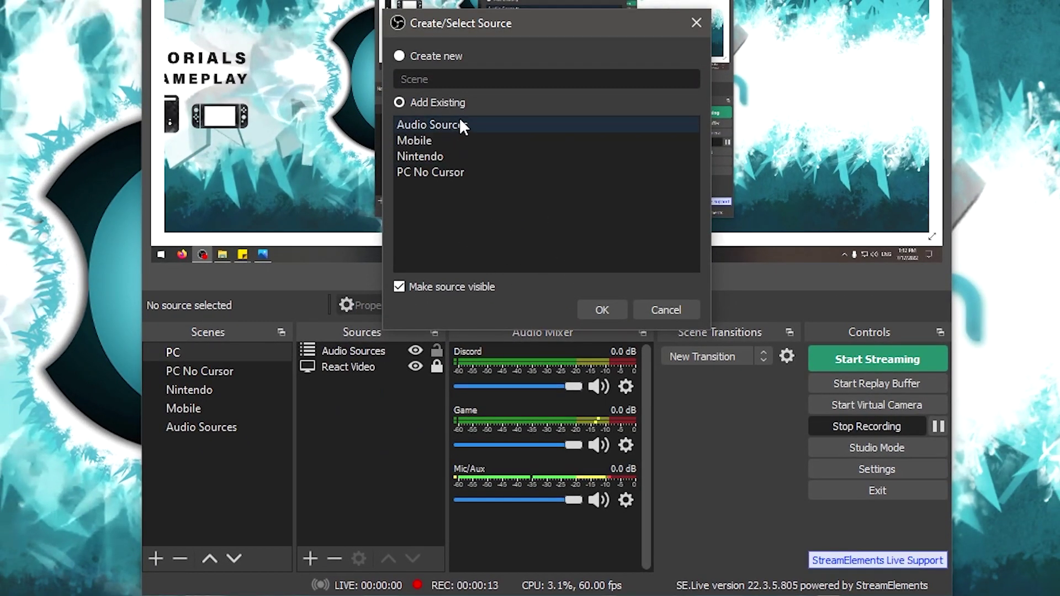
left_click(476, 125)
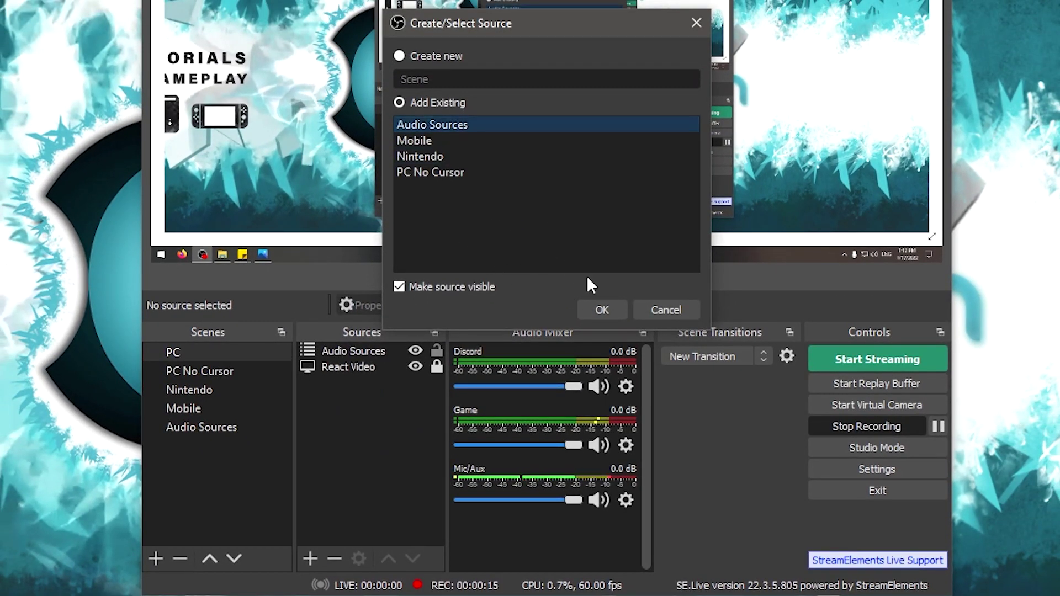
left_click(588, 305)
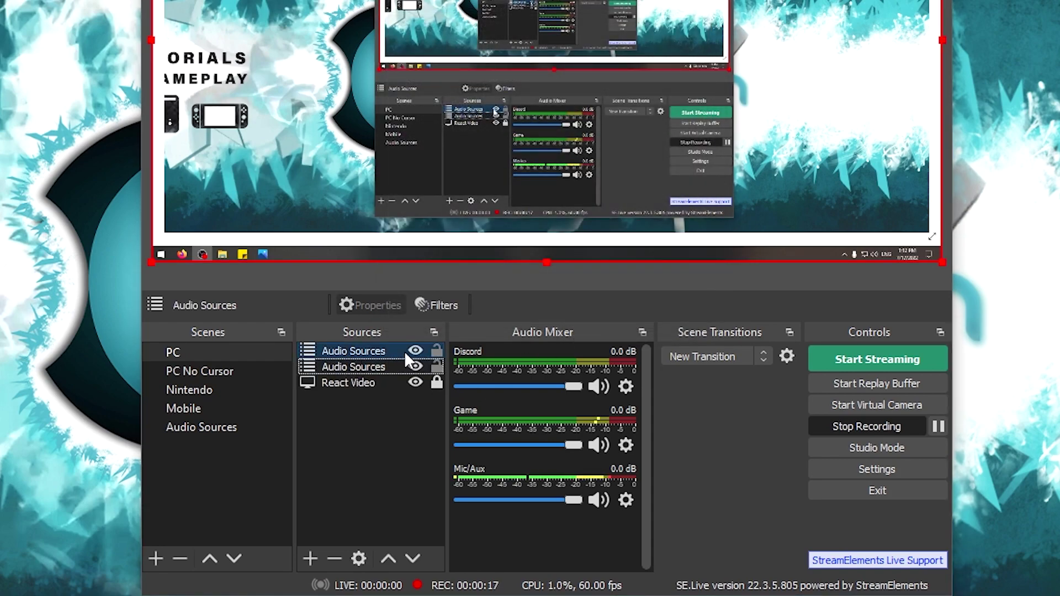
Remove the duplicate 'Audio Sources' entry, then toggle the remaining one's visibility off and back on
right_click(364, 353)
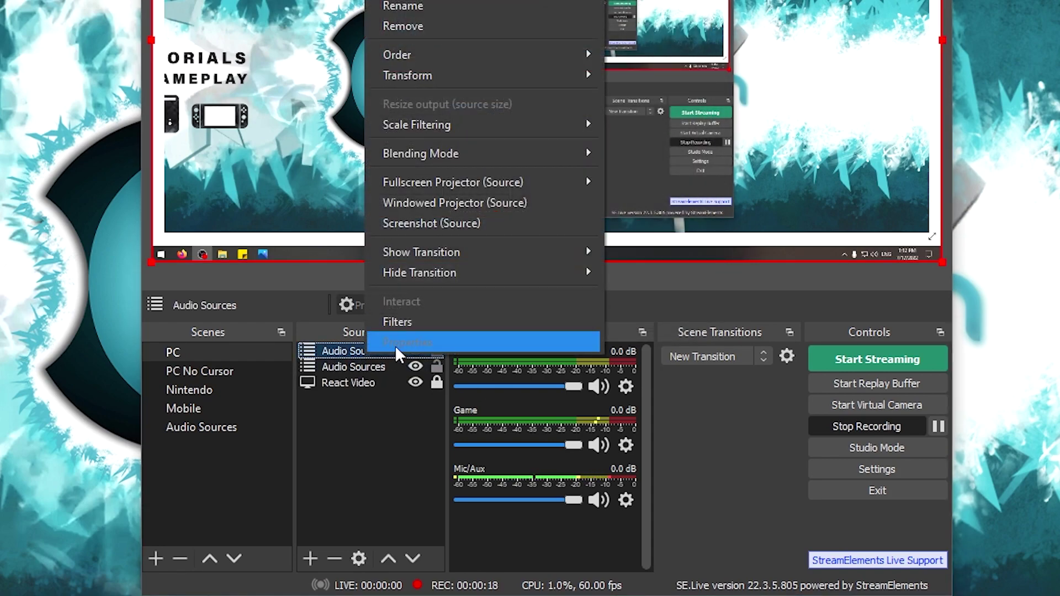
left_click(429, 26)
left_click(605, 204)
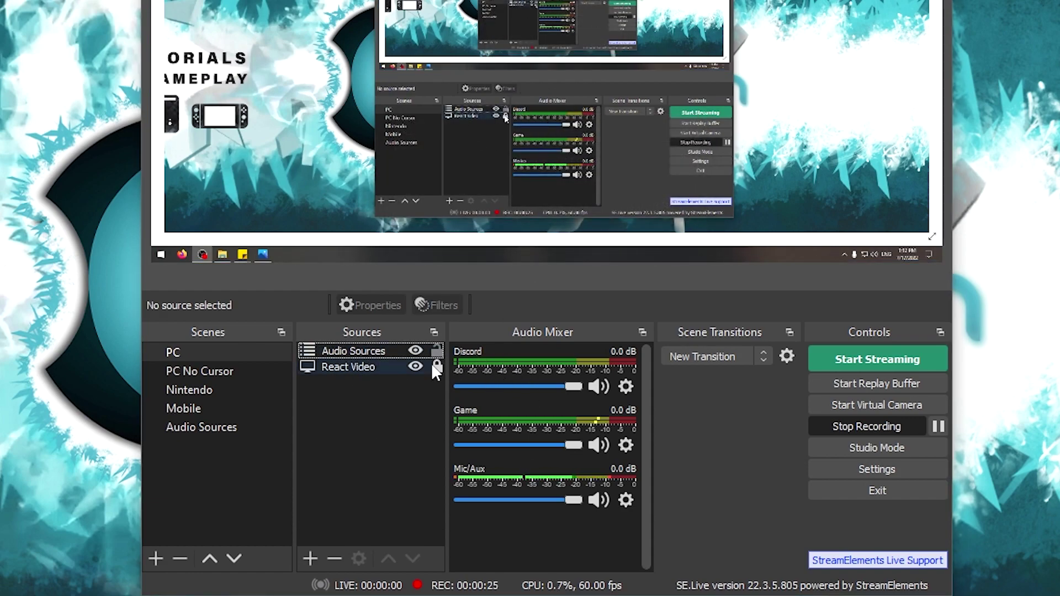
left_click(415, 351)
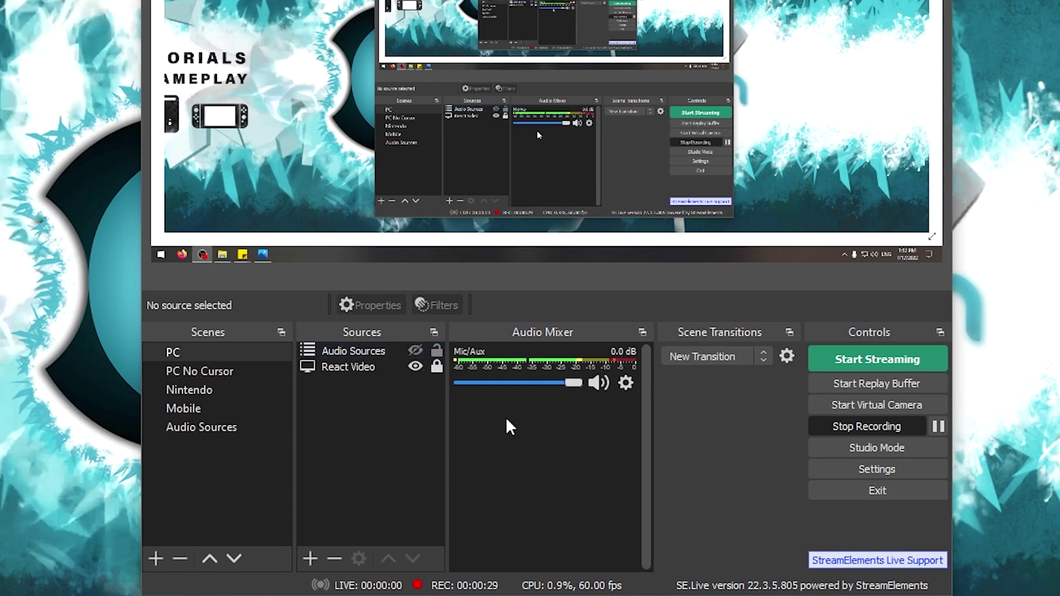
left_click(415, 351)
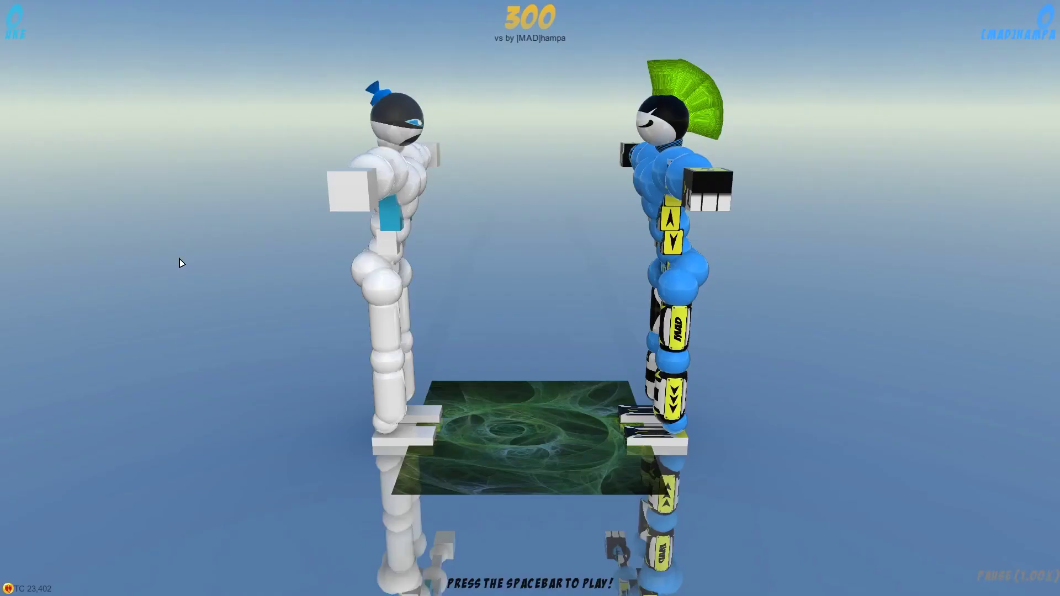
Resume the paused Toribash replay so the match plays
key("p")
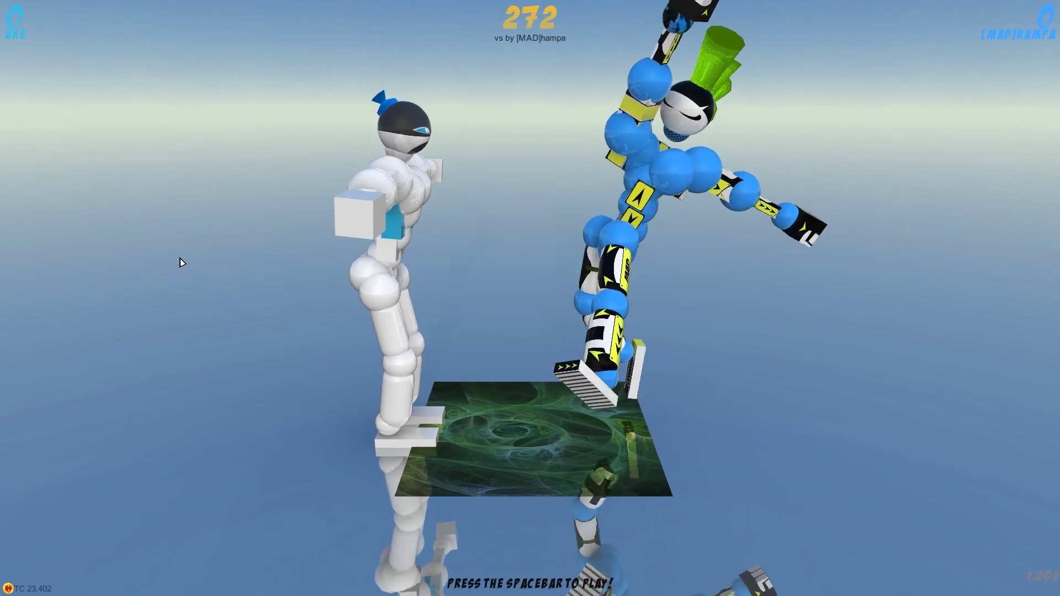